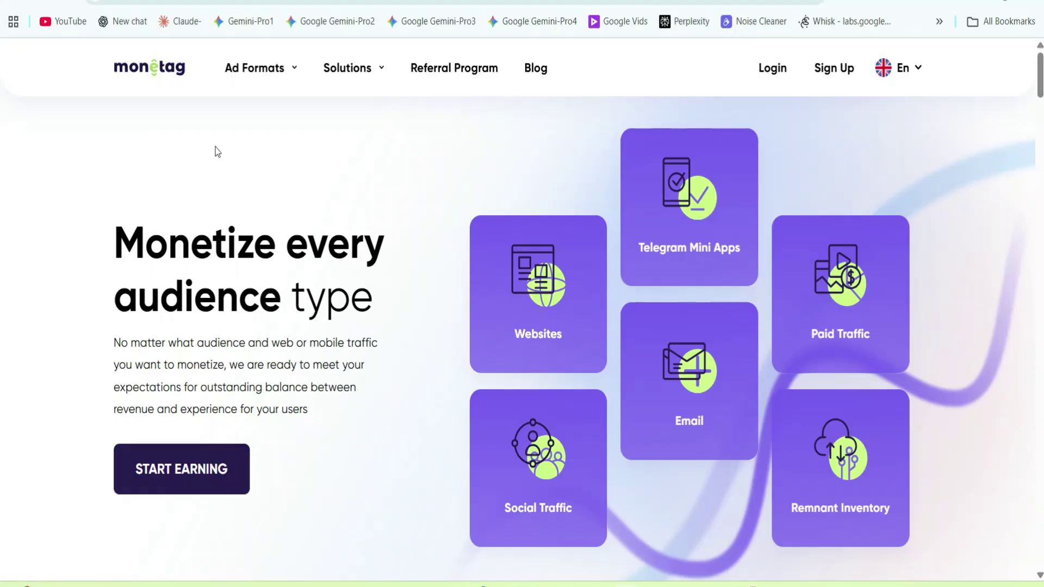
- Look through the Monetag home page from the opening section down to the contact footer and back up
scroll(272, 158, down, 10)
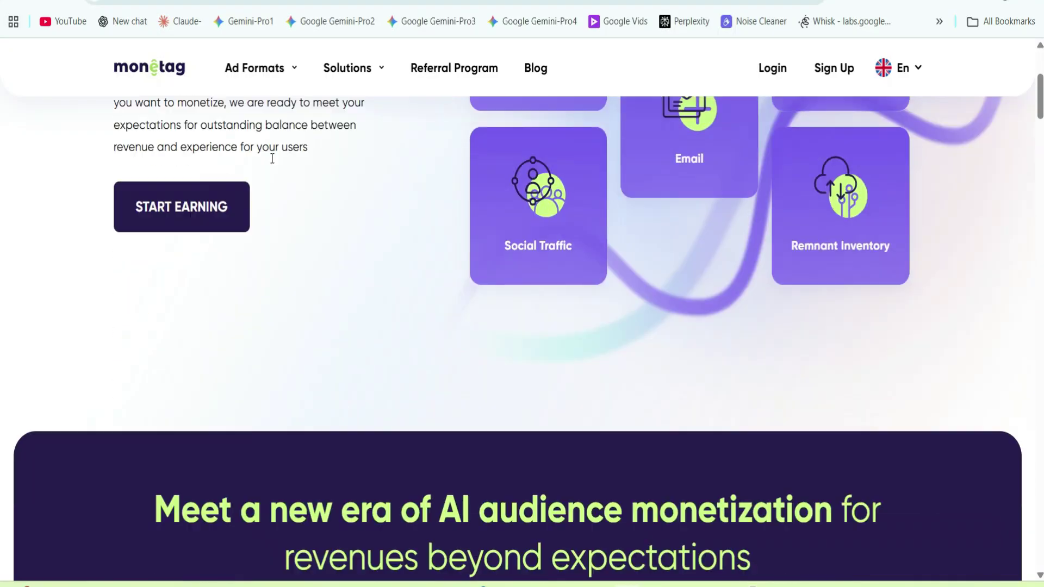
scroll(272, 158, down, 14)
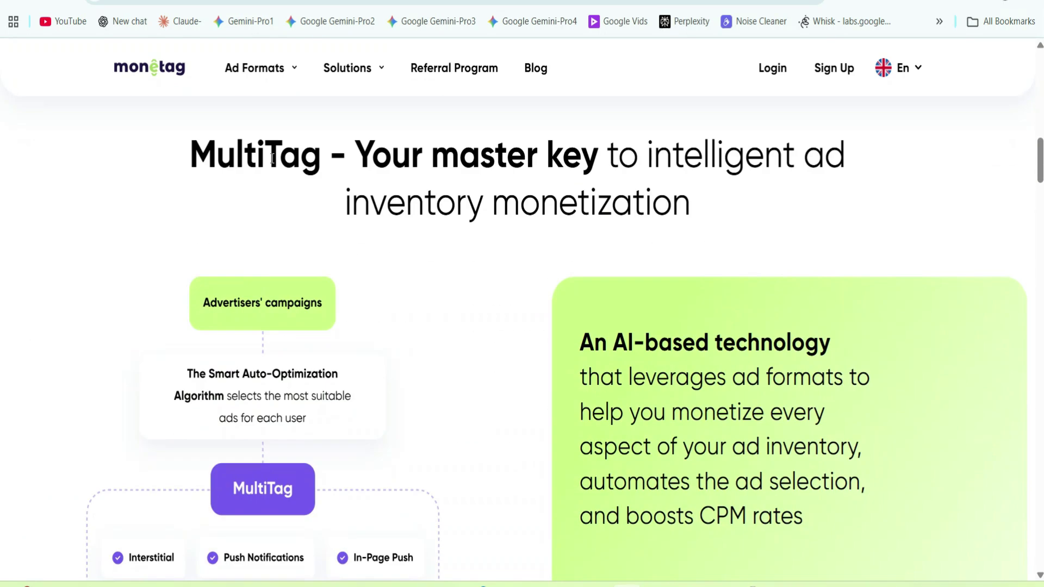
scroll(272, 158, down, 12)
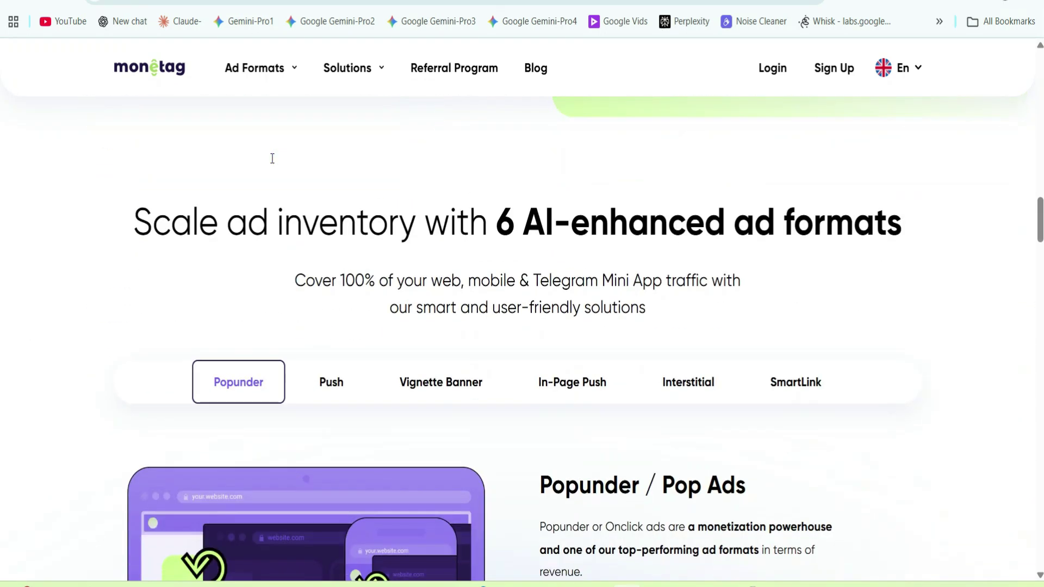
scroll(273, 159, down, 10)
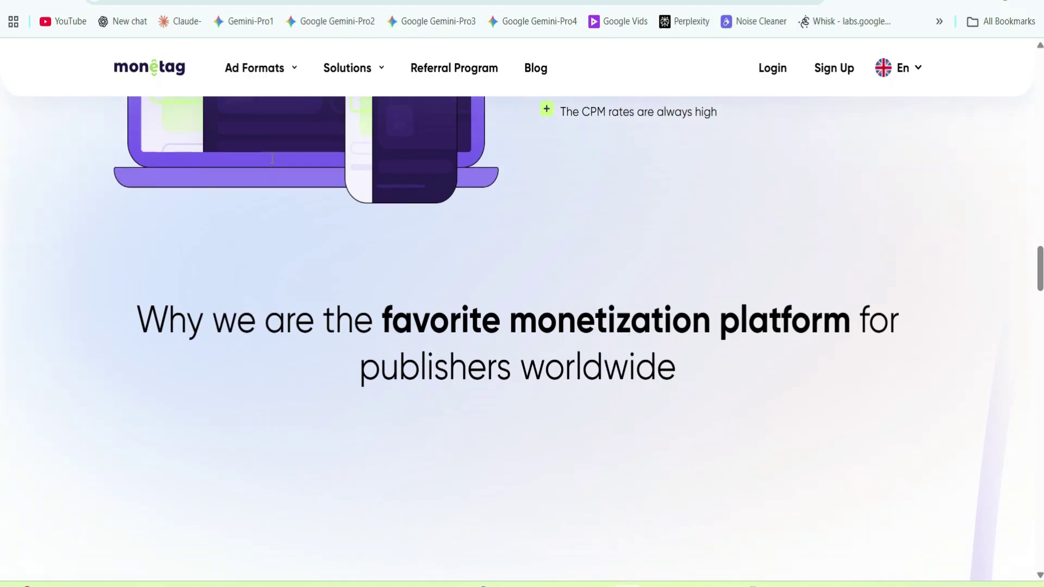
scroll(272, 158, down, 6)
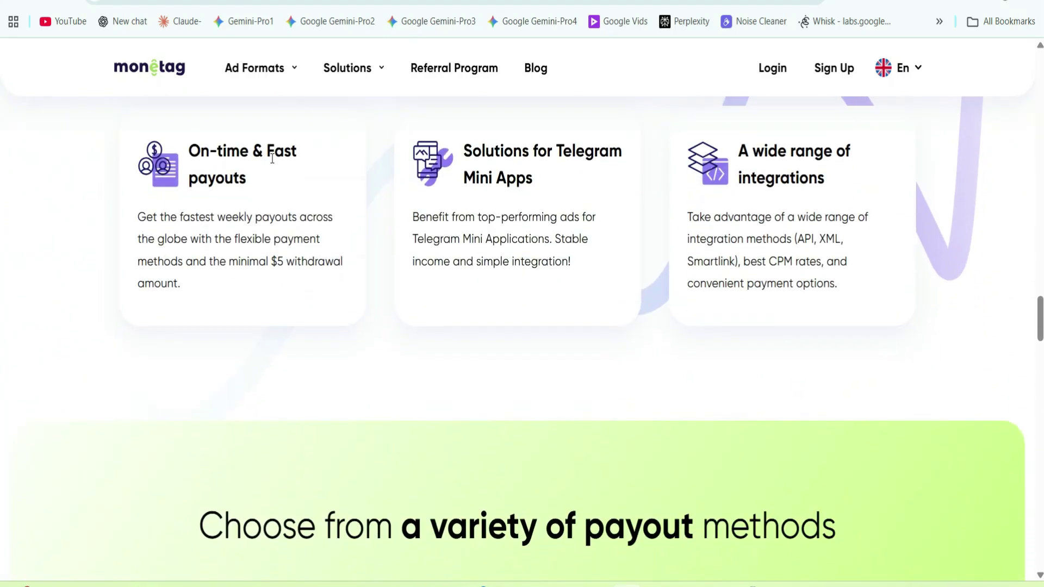
mouse_move(266, 67)
mouse_move(341, 73)
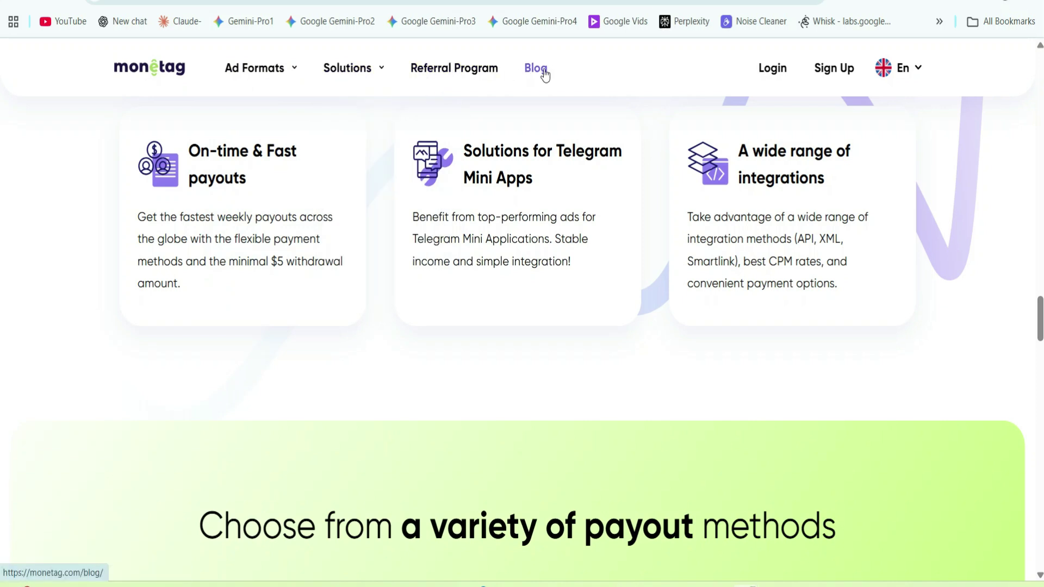
scroll(299, 357, down, 5)
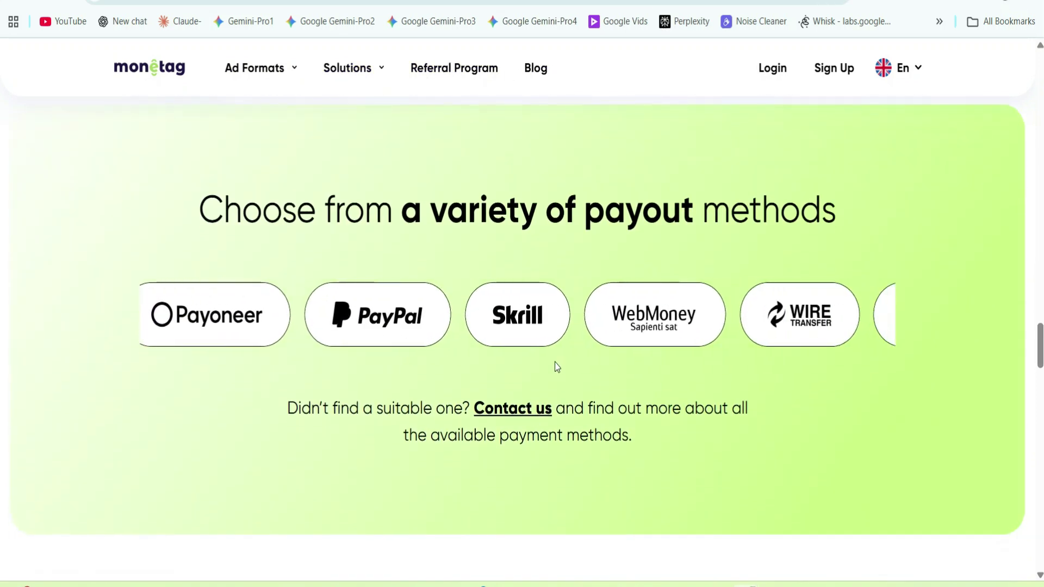
scroll(478, 368, down, 12)
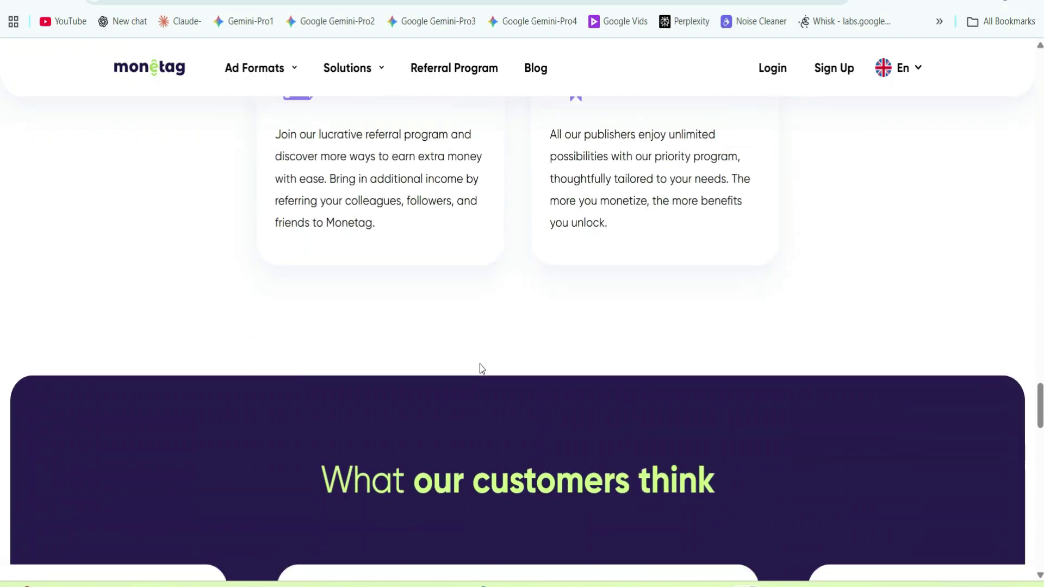
scroll(481, 368, down, 15)
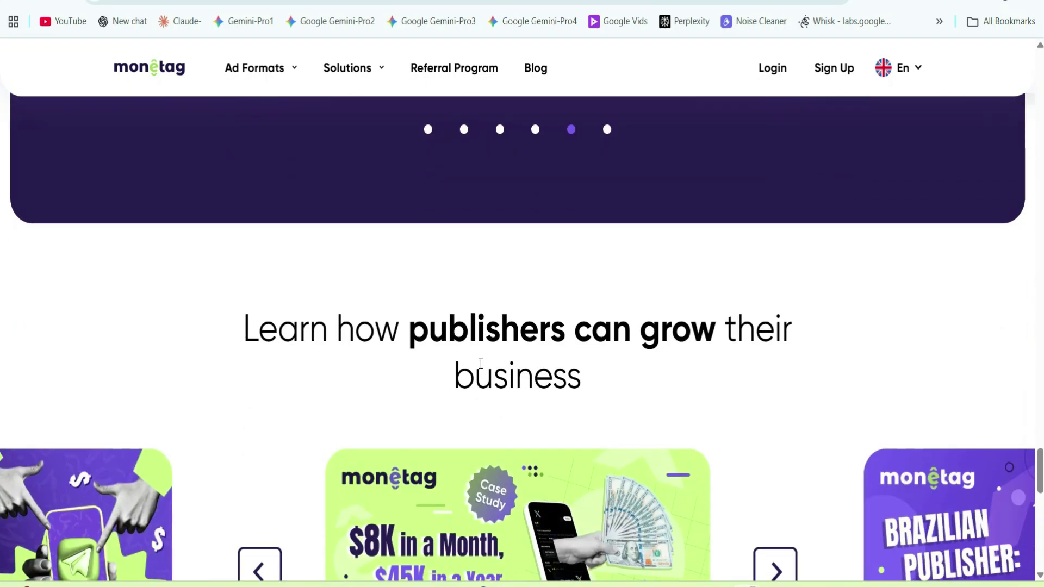
scroll(481, 363, down, 3)
scroll(480, 364, down, 6)
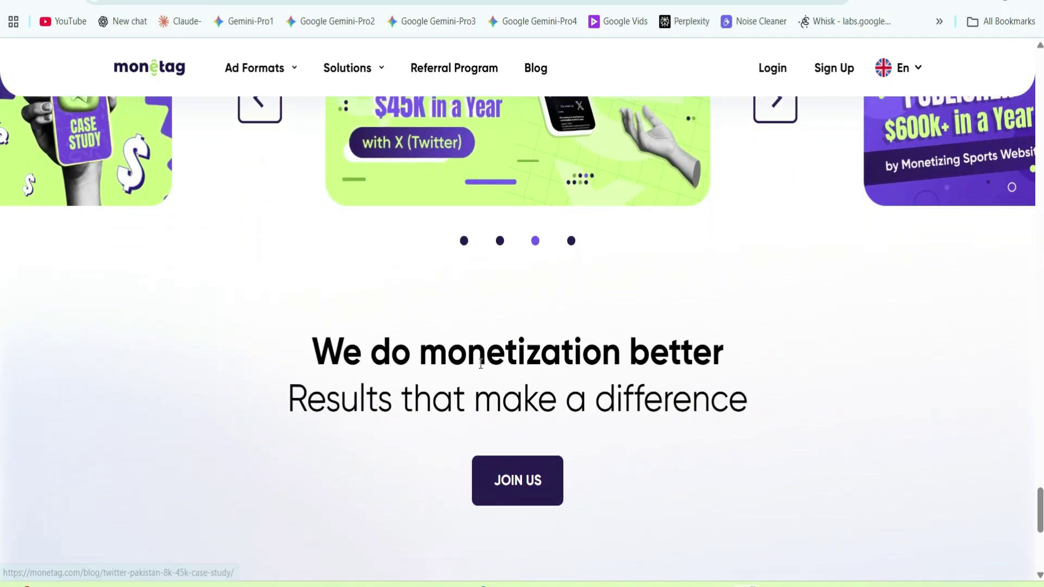
scroll(481, 364, down, 8)
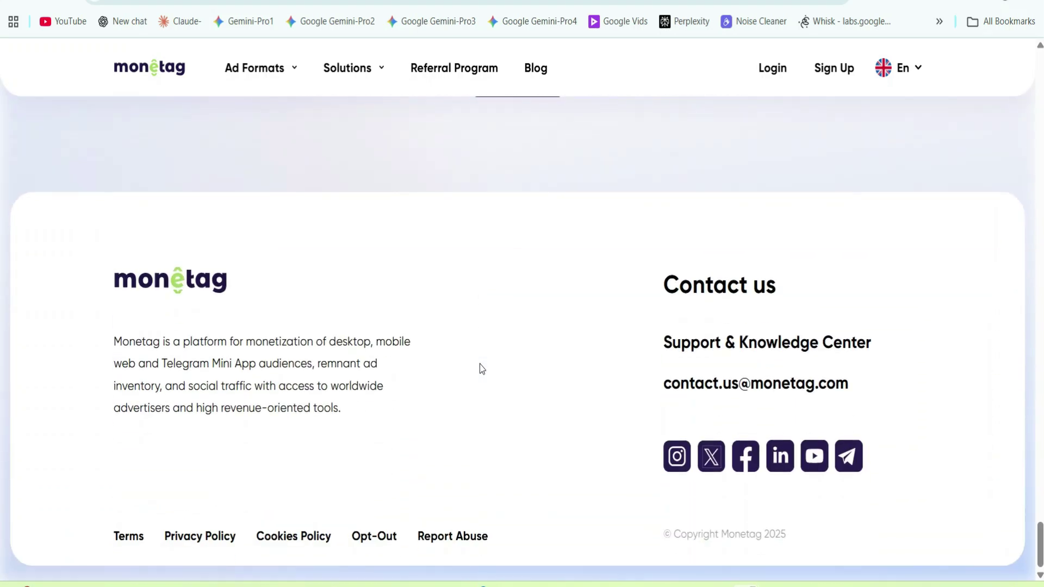
scroll(480, 368, up, 20)
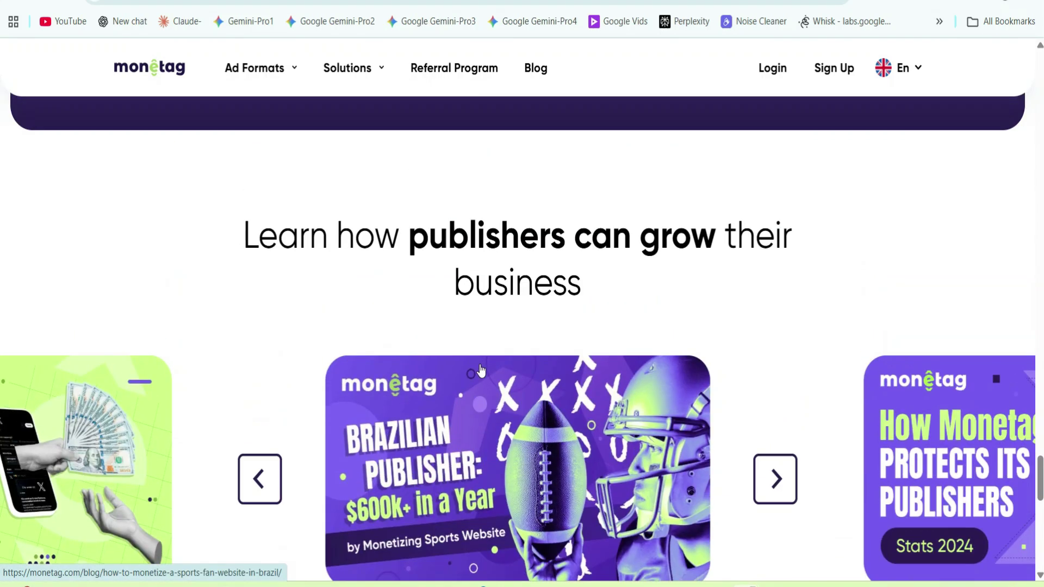
scroll(480, 368, up, 12)
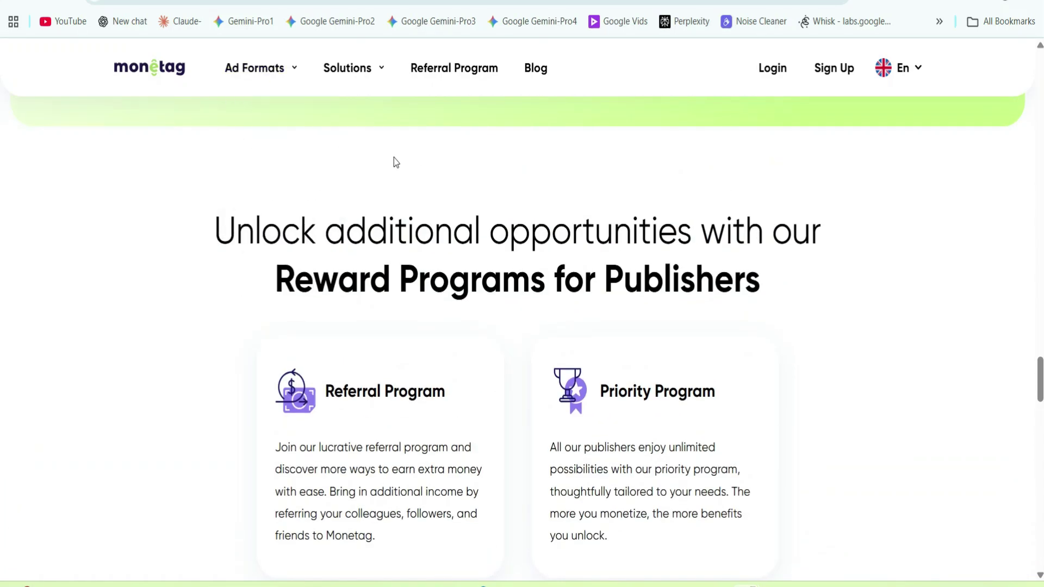
scroll(394, 158, up, 15)
scroll(395, 161, up, 15)
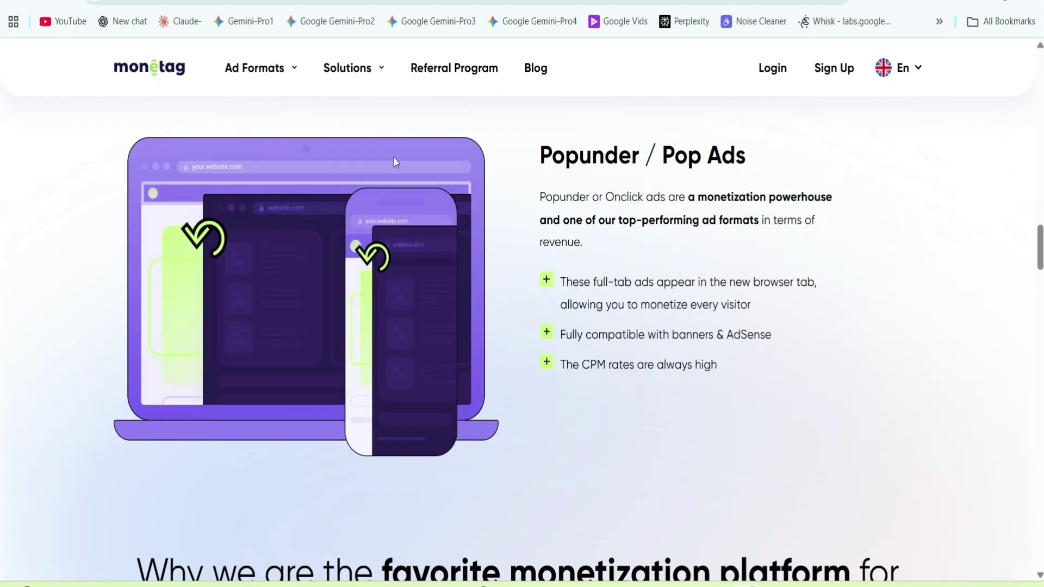
scroll(393, 158, up, 15)
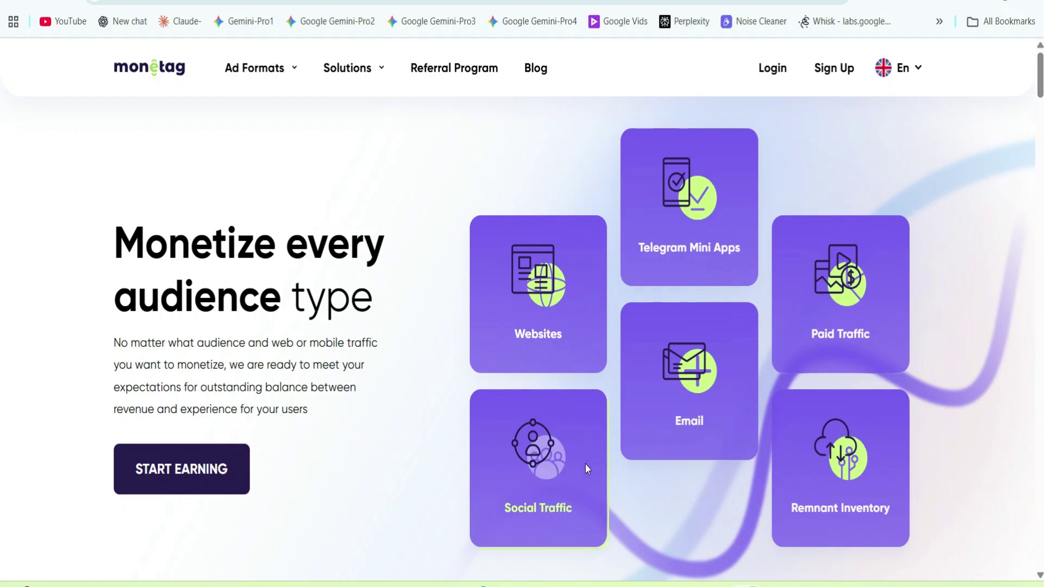
scroll(272, 158, down, 3)
scroll(272, 157, down, 15)
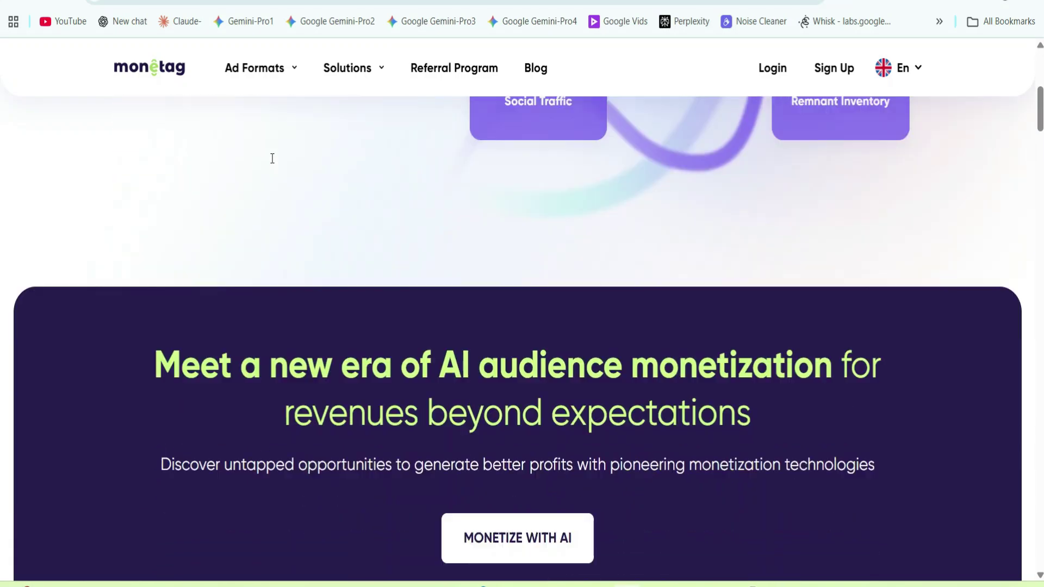
scroll(439, 413, up, 15)
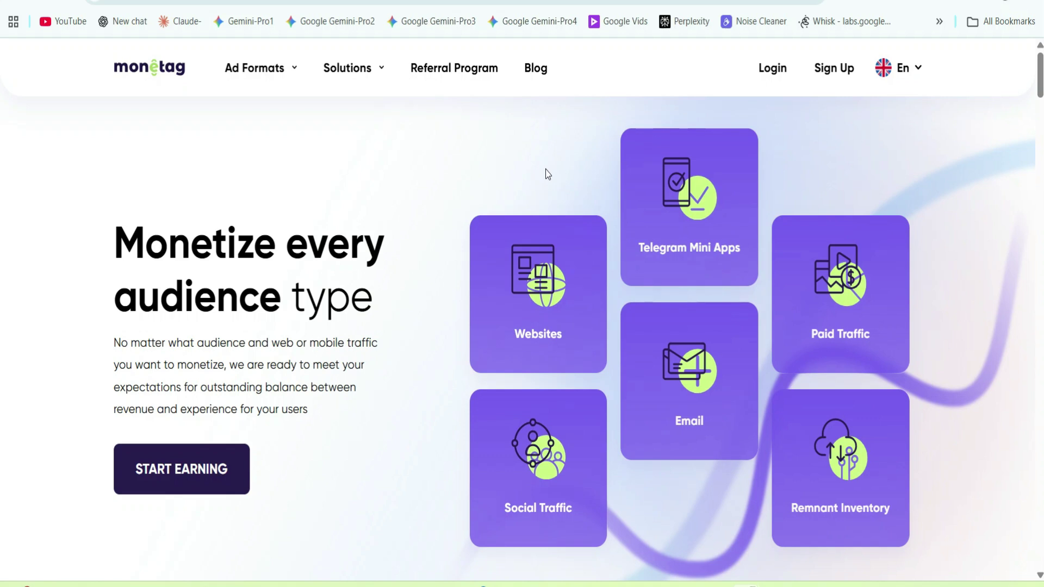
- Review the ad format descriptions for Push, Vignette Banner, In-Page Push, SmartLink and Interstitial on the home page
scroll(405, 160, down, 20)
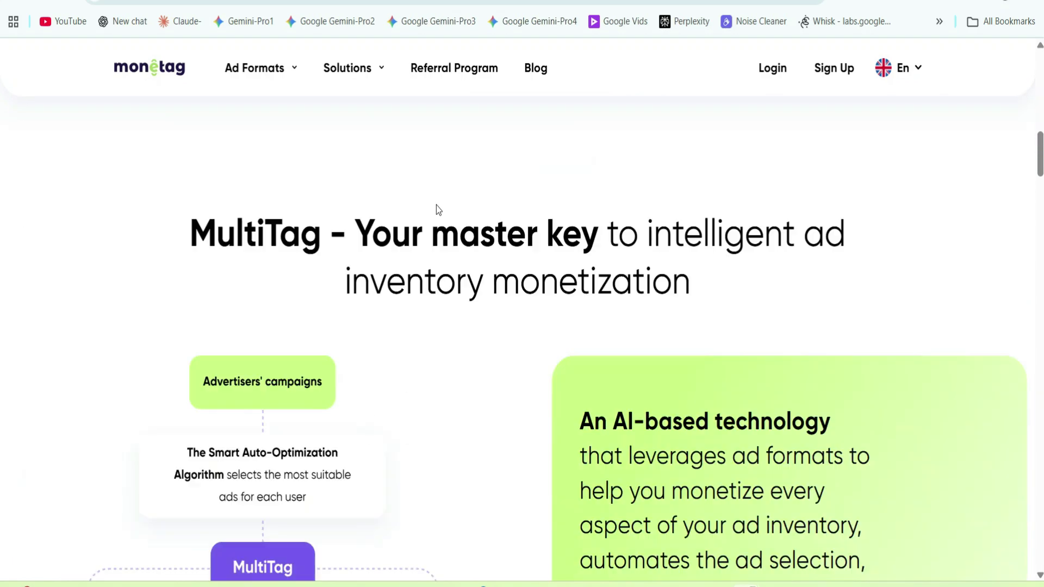
scroll(444, 214, down, 7)
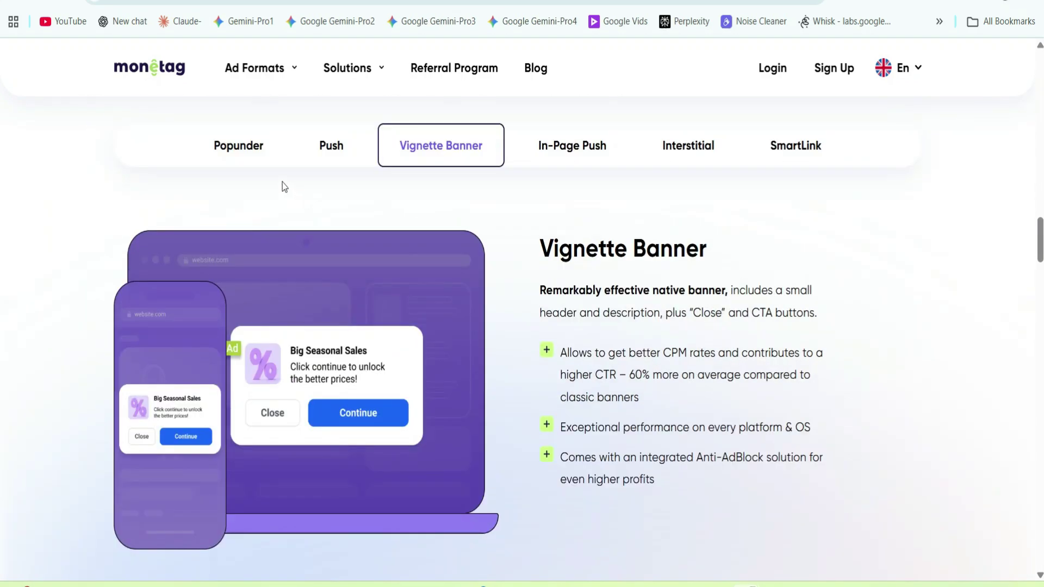
click(332, 149)
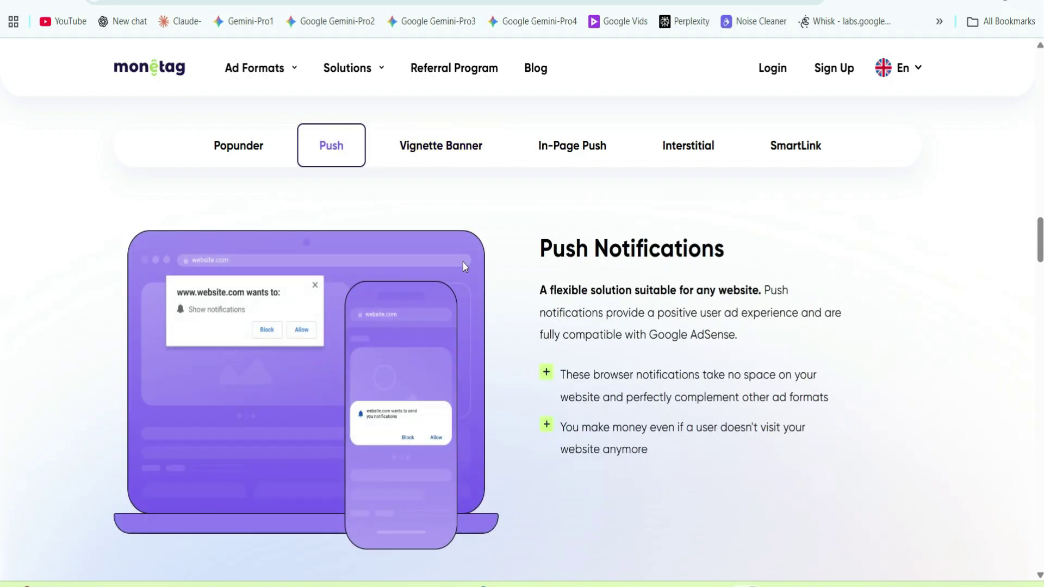
click(457, 150)
click(583, 154)
click(783, 156)
click(693, 148)
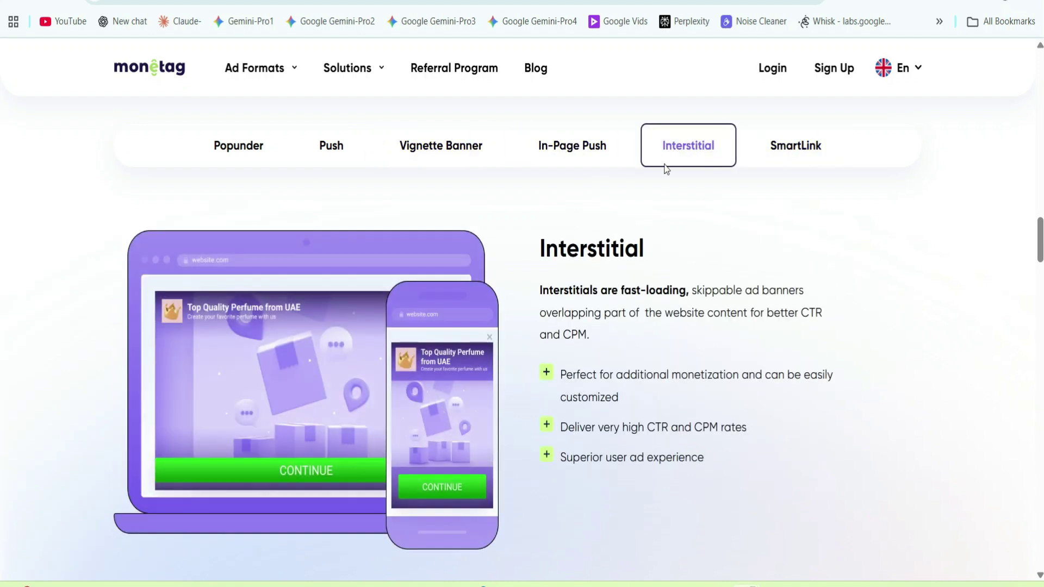
click(343, 154)
- Examine the publisher benefits and the available payout methods on the home page
scroll(441, 279, down, 10)
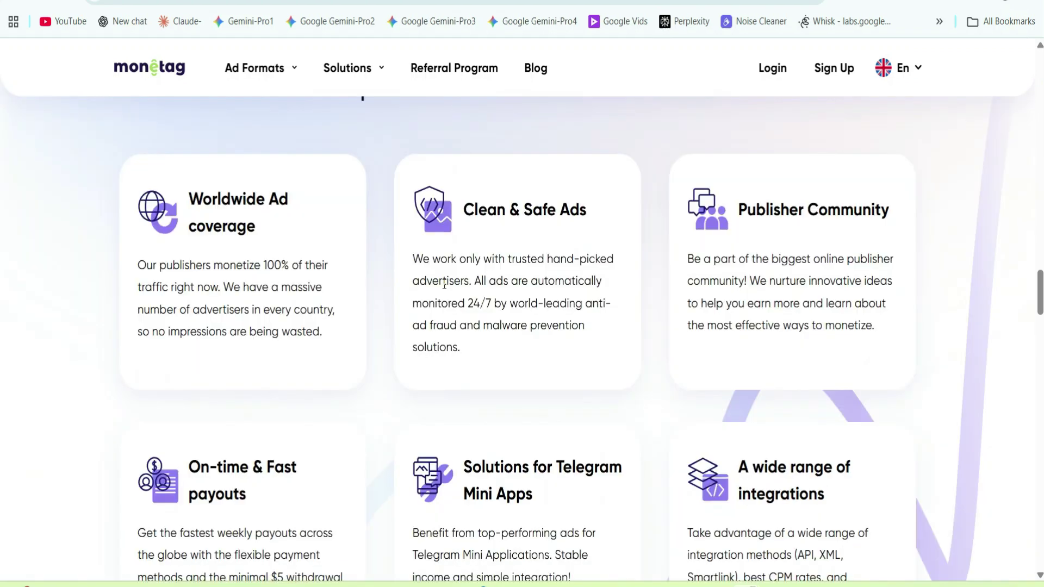
scroll(442, 284, down, 2)
scroll(442, 287, up, 1)
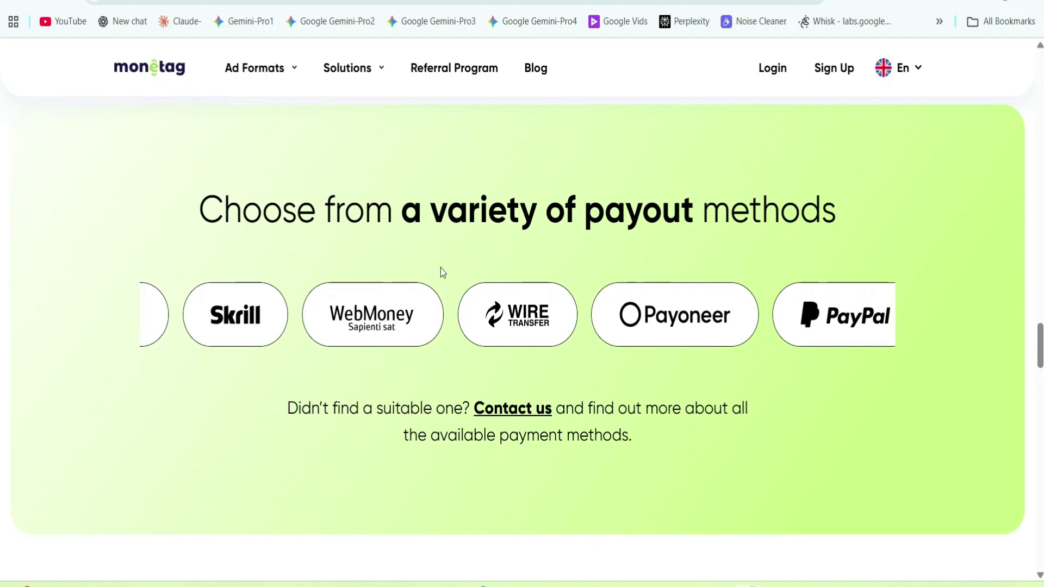
scroll(437, 267, up, 3)
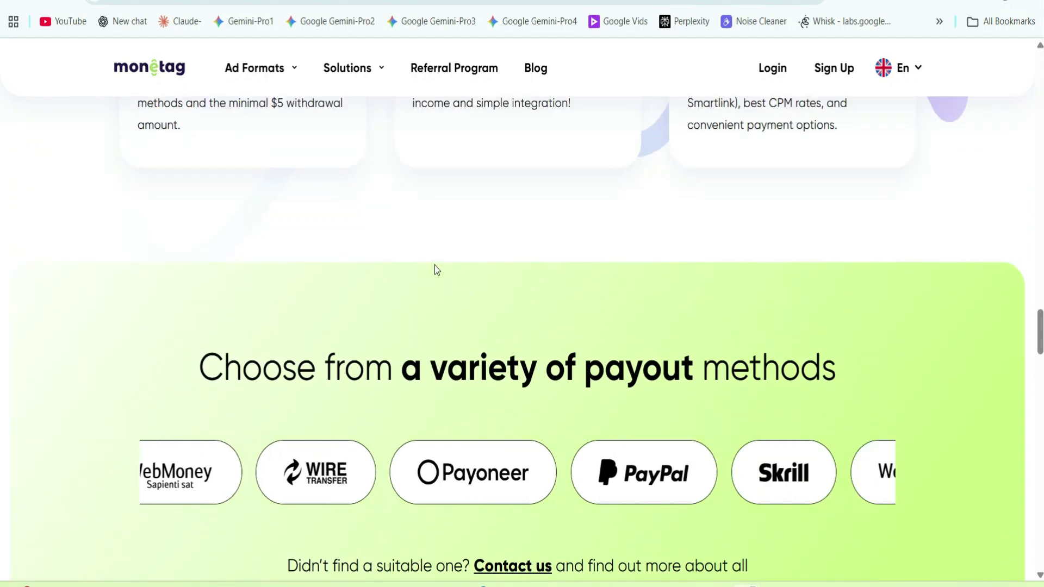
scroll(435, 265, down, 4)
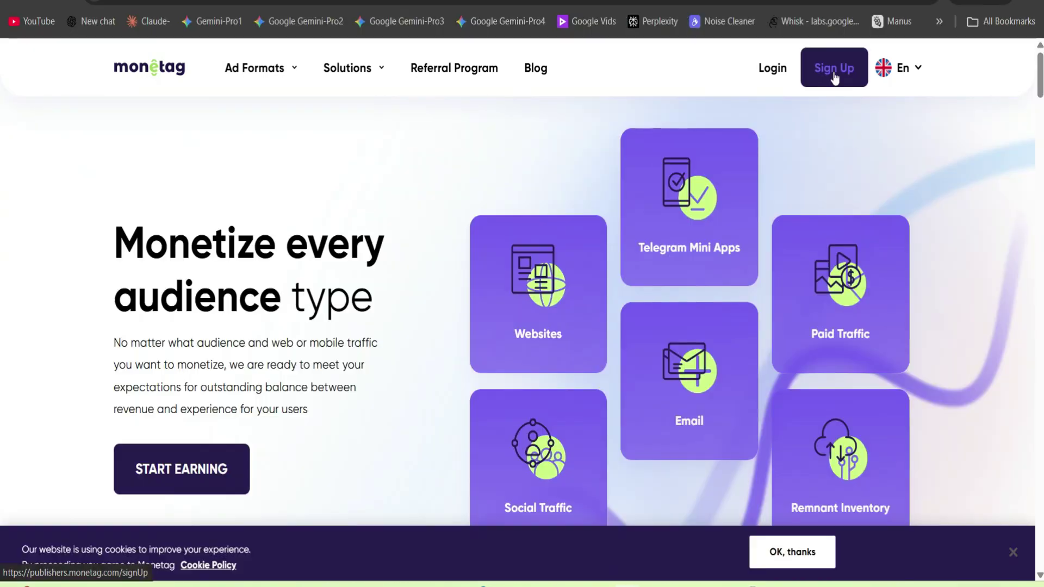
- Sign up for a Monetag publisher account by continuing with Google
click(835, 76)
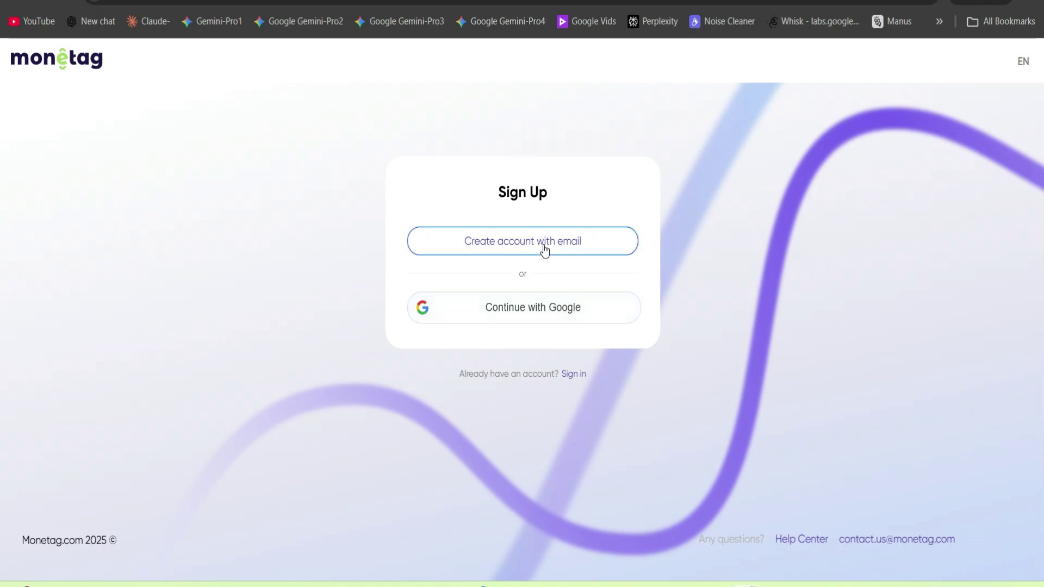
click(541, 311)
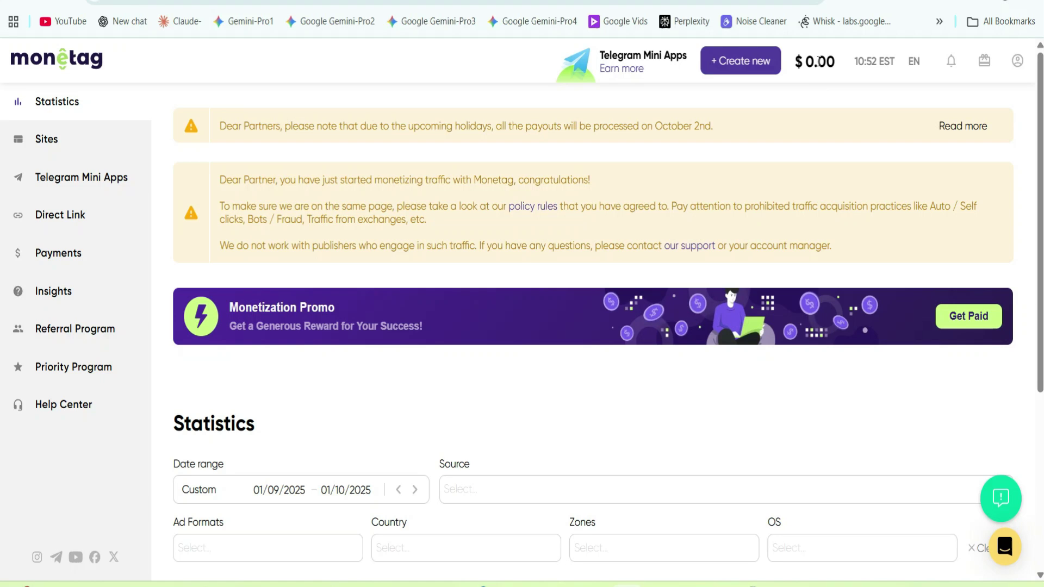
- Review the Website, Social traffic and Telegram Mini App choices for creating a new monetization source, and close the dialog
click(54, 102)
click(742, 62)
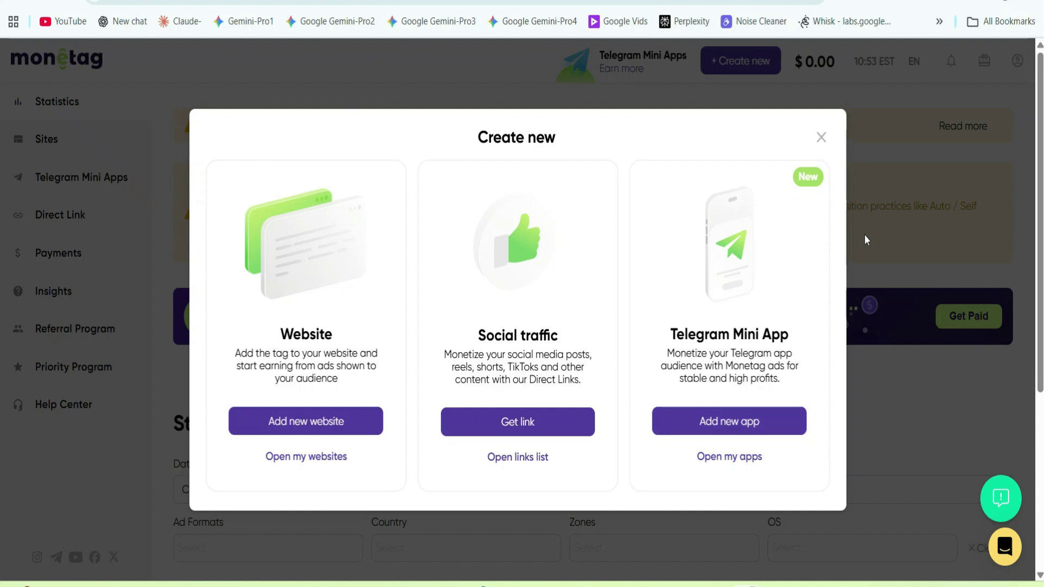
click(821, 138)
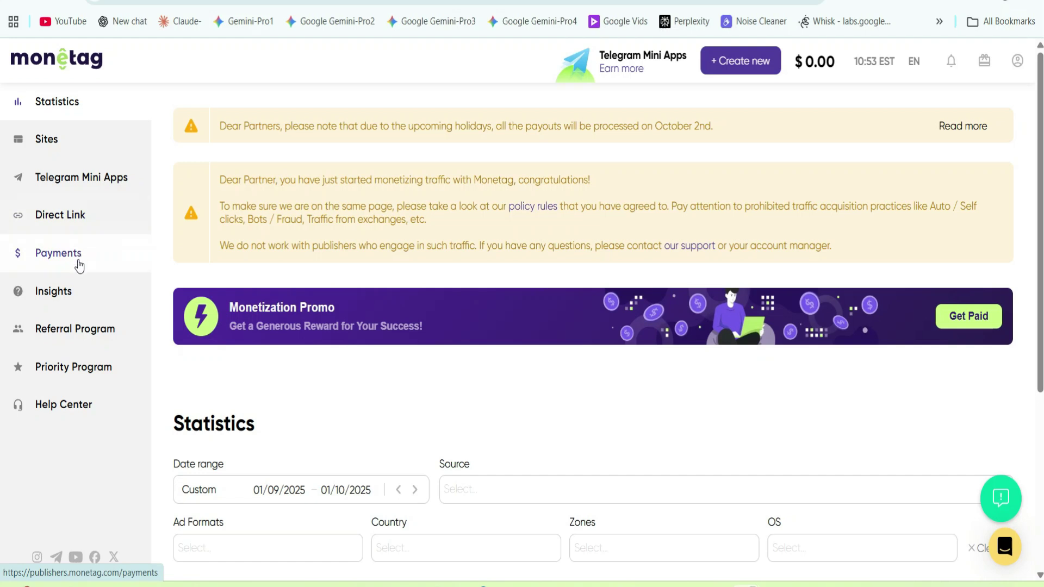
- Inspect the My sites list and the website URL form for adding a site, and return to the list to check verification status
click(53, 151)
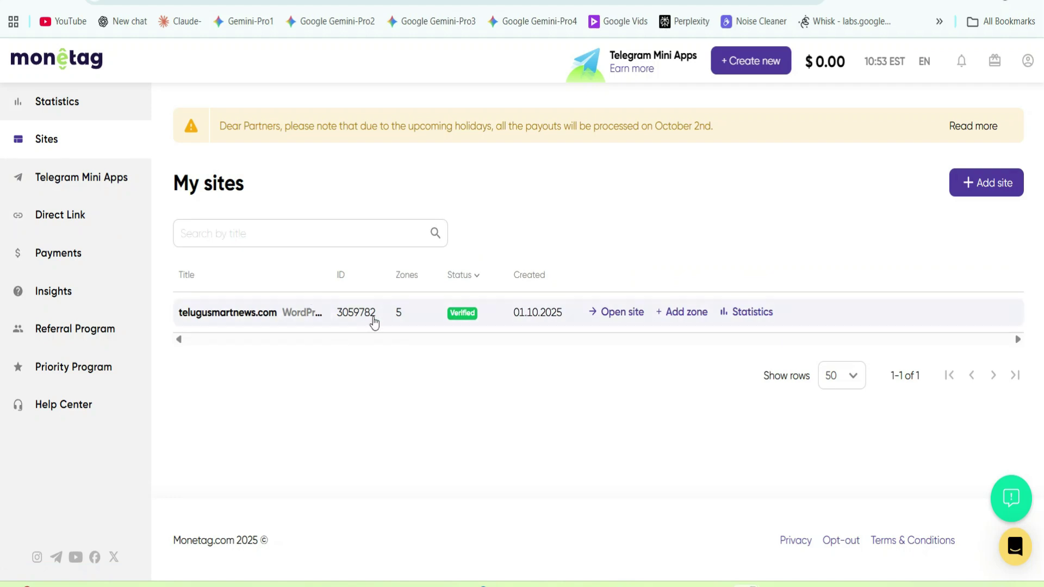
click(1002, 191)
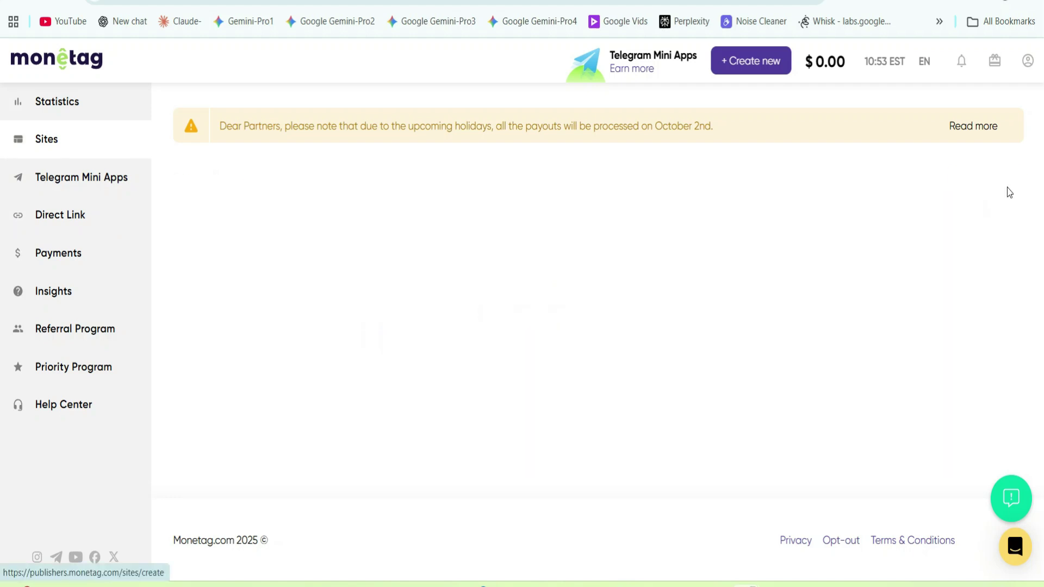
click(275, 333)
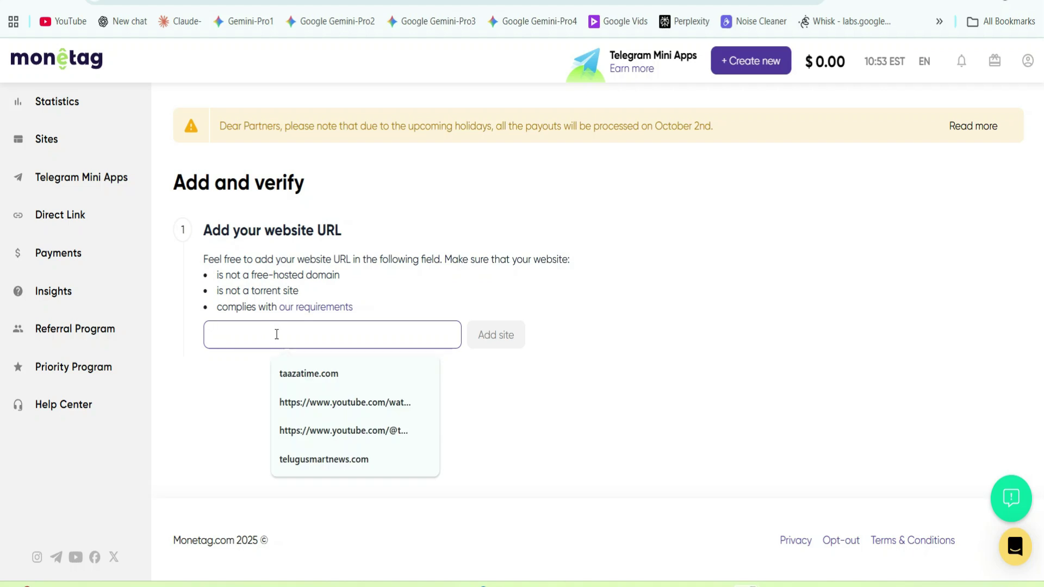
click(214, 395)
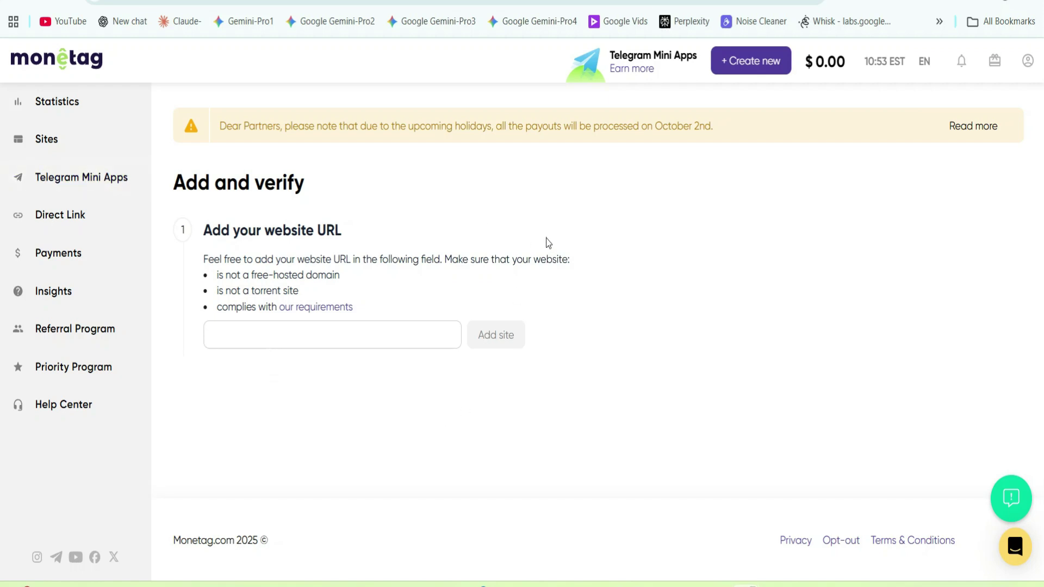
click(46, 142)
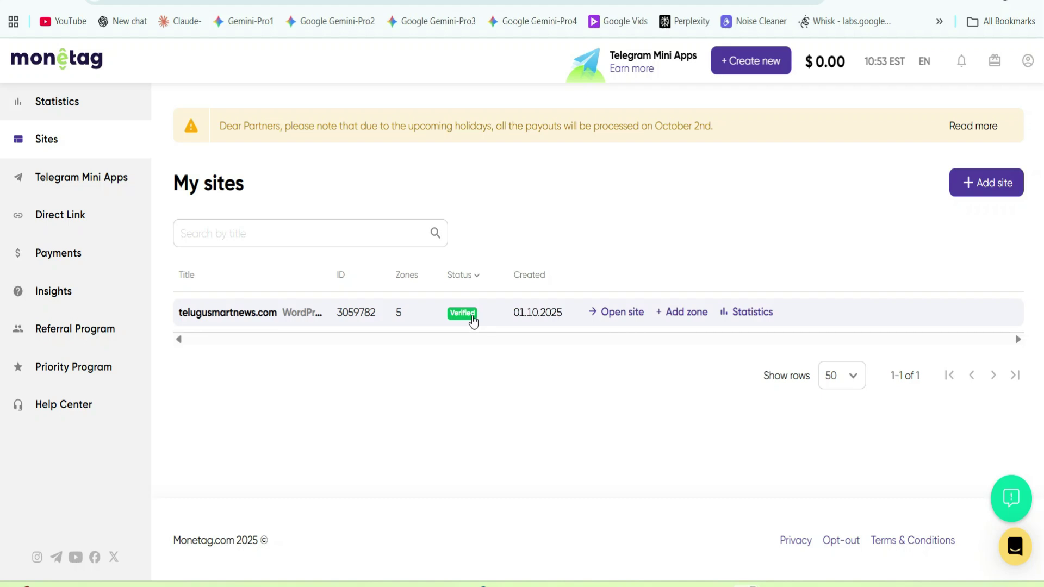
mouse_move(685, 2)
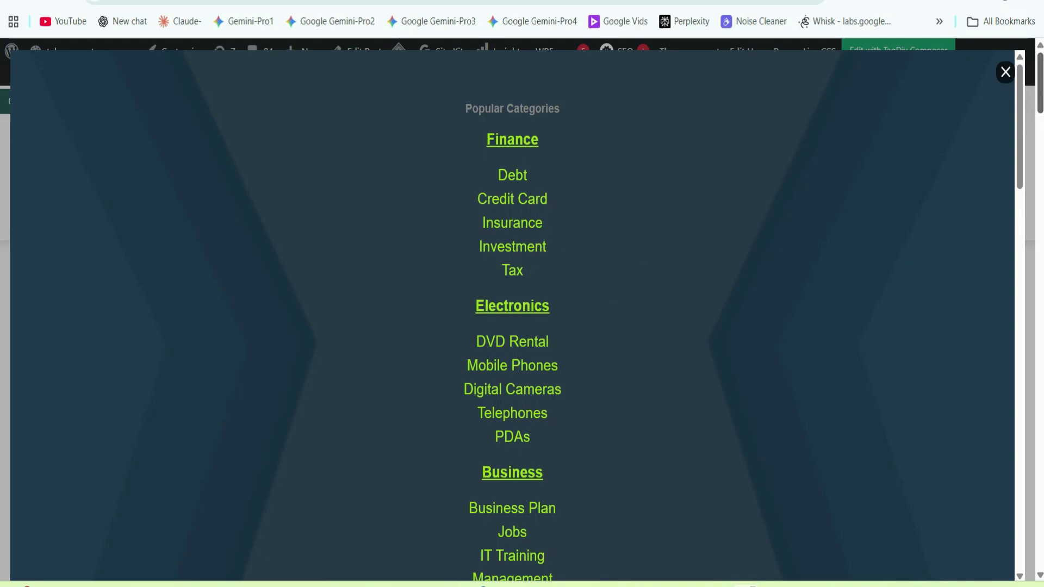
- Dismiss the full-screen ad on the telugusmartnews.com article, open the site's home page and inspect the notification-style ads shown there
click(843, 226)
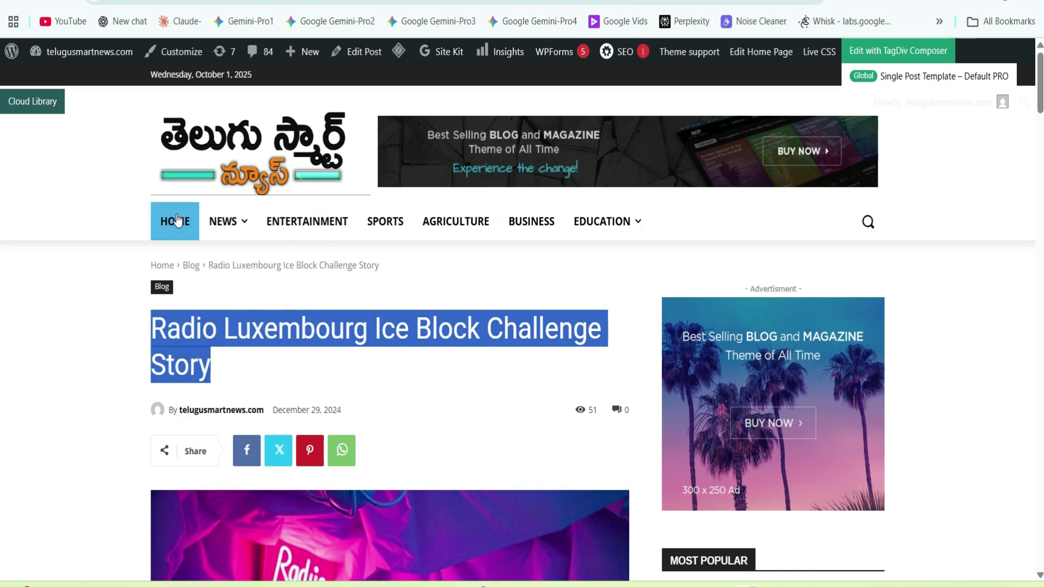
click(177, 220)
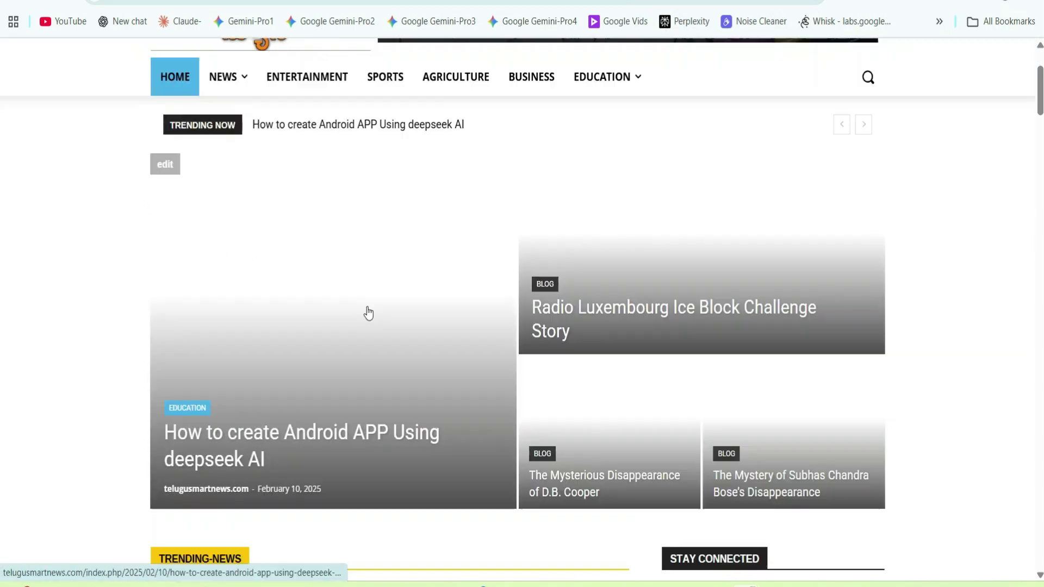
scroll(366, 309, down, 9)
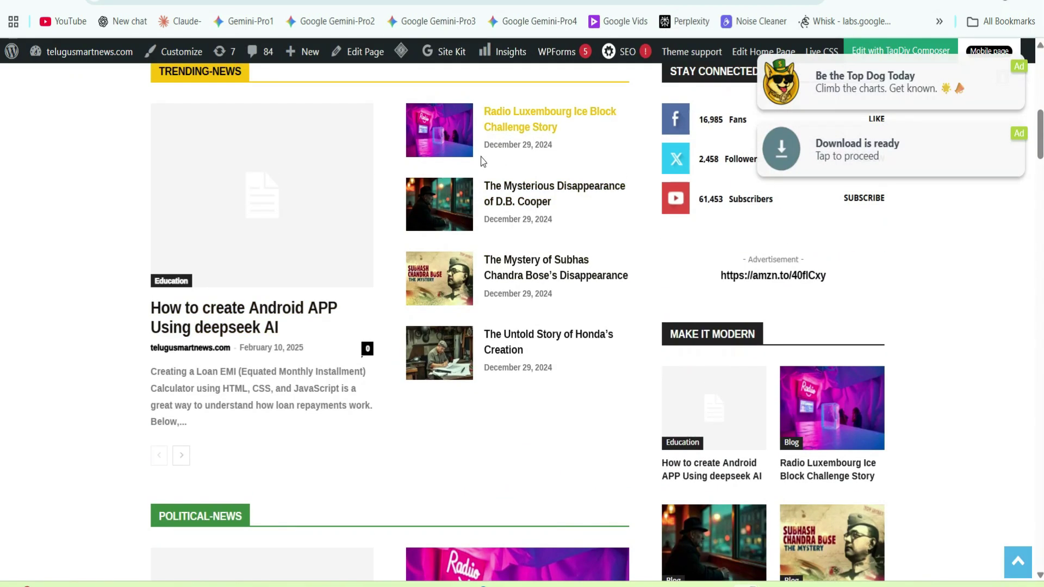
mouse_move(875, 90)
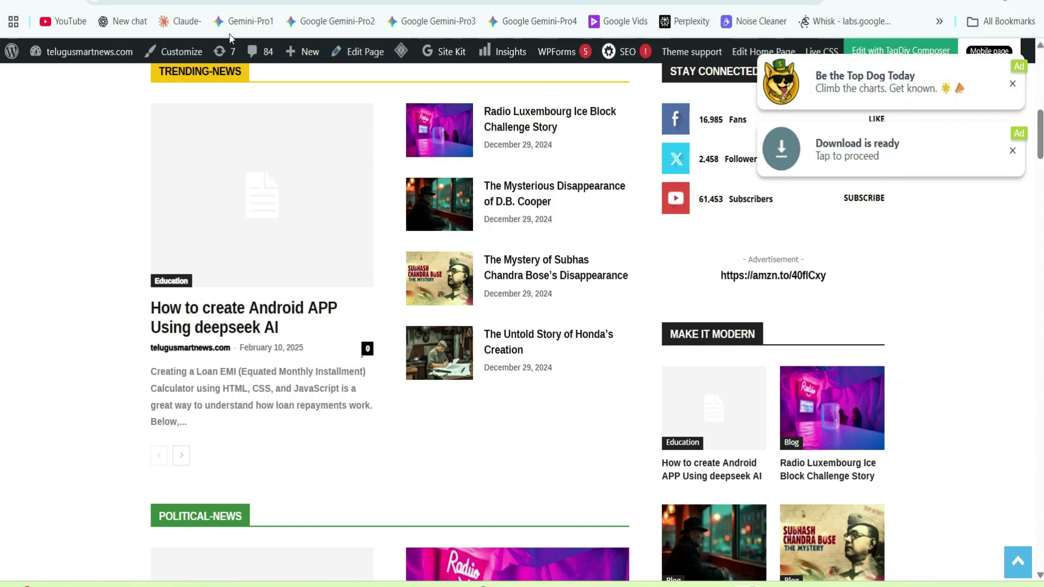
- Return to the Monetag dashboard, check the site's verification status and view the Telegram Mini Apps list
click(478, 2)
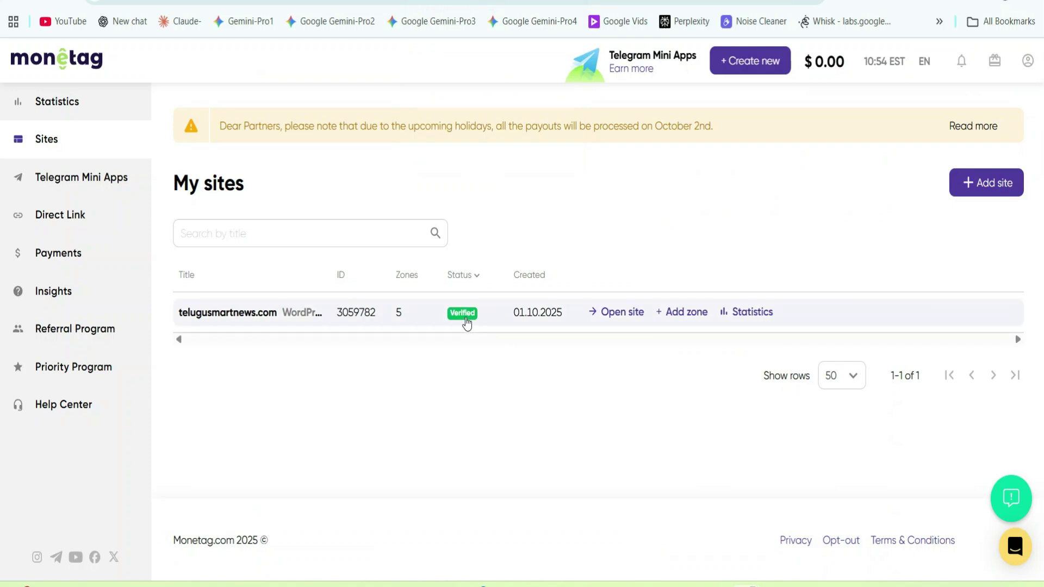
click(83, 175)
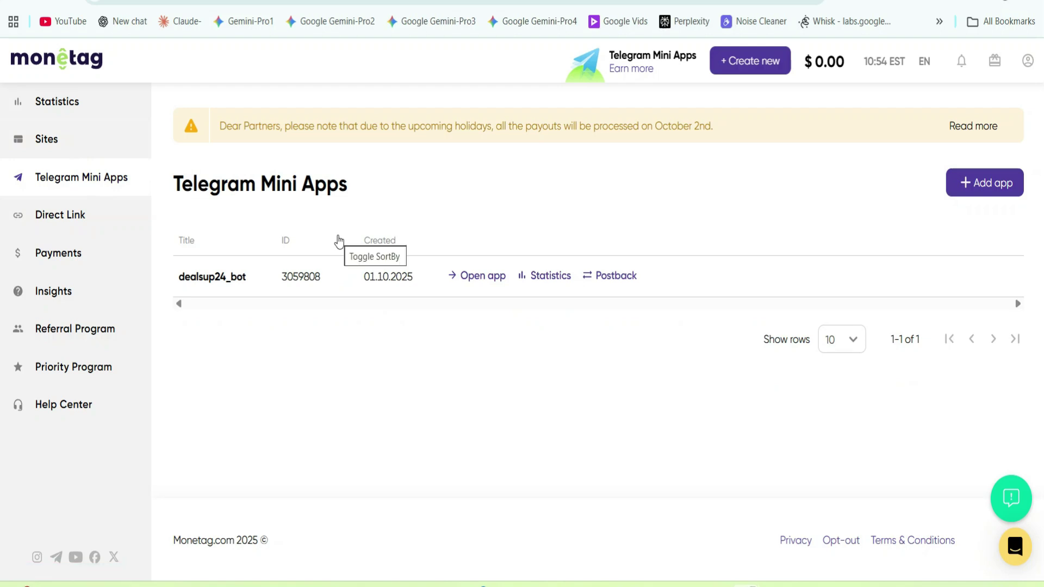
- Create a new direct link in Monetag and copy its URL
click(68, 218)
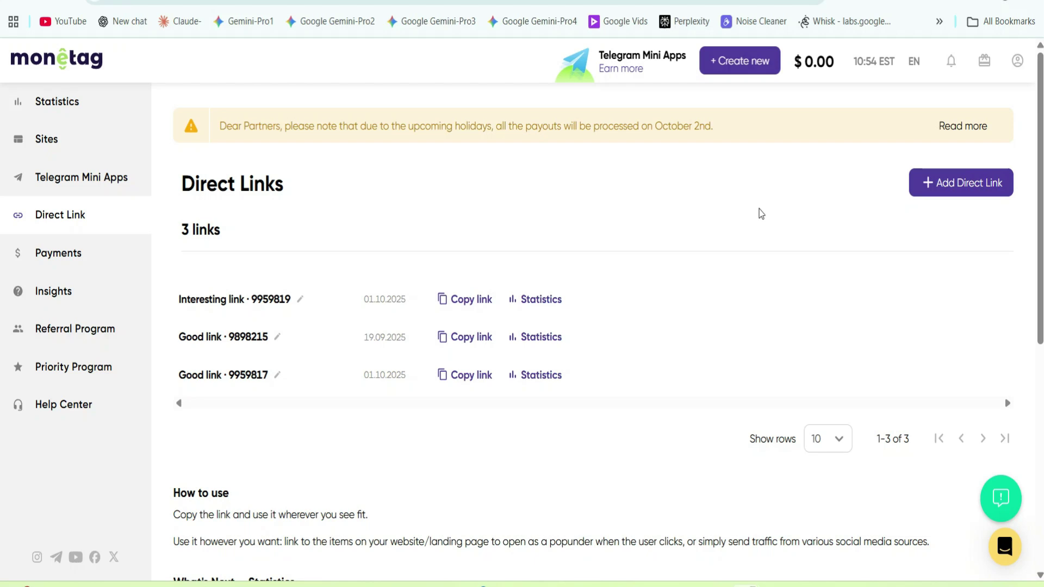
click(971, 185)
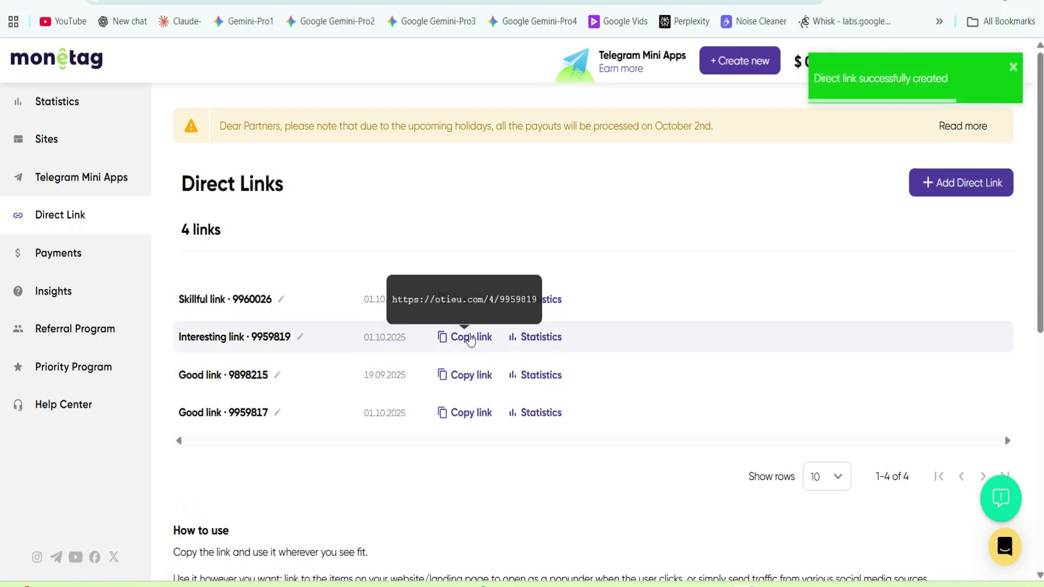
click(470, 302)
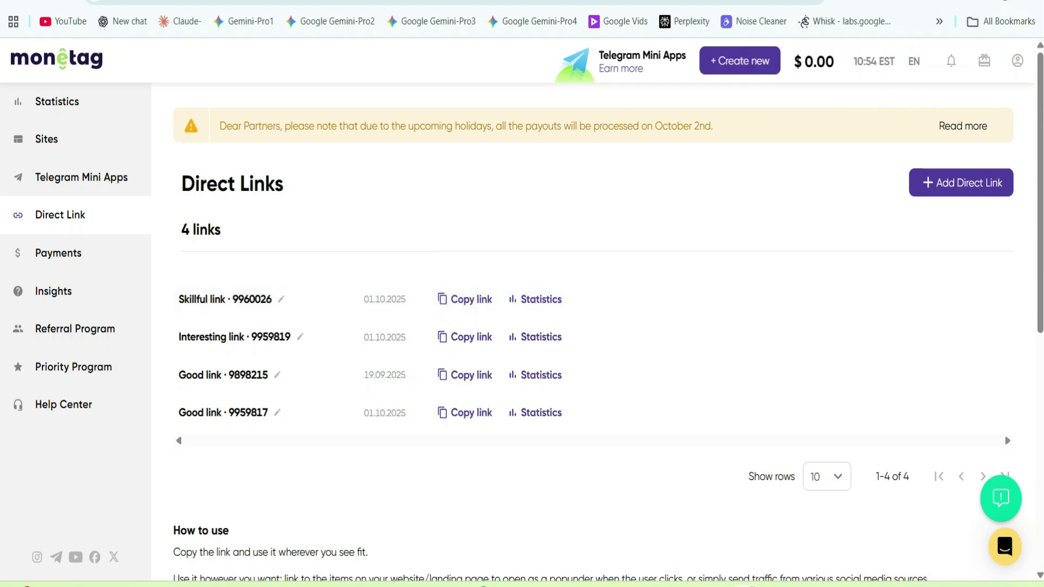
- Check the ad page opened in the other browser window, and return to the Direct Links list
click(829, 505)
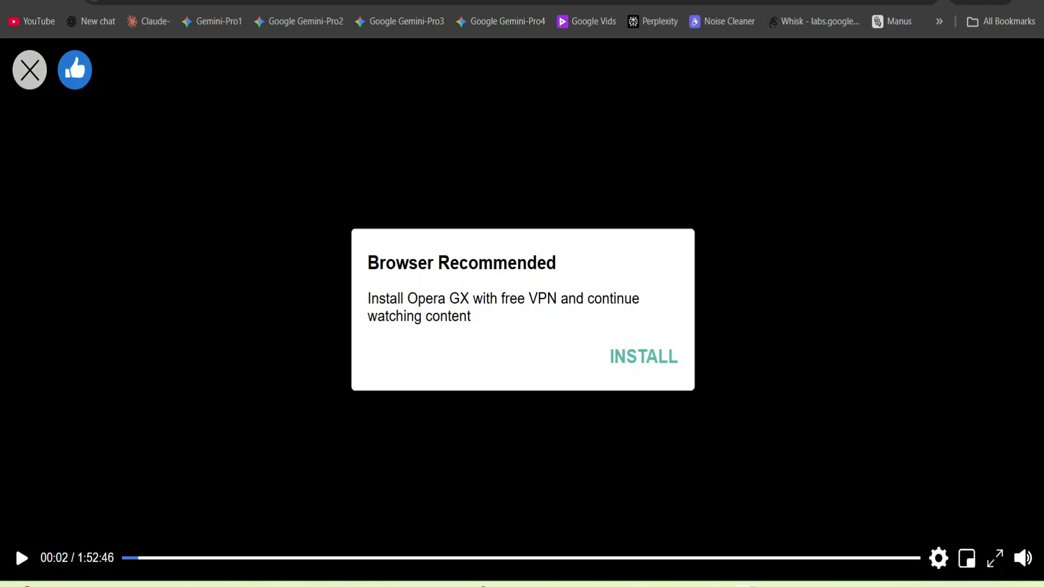
mouse_move(746, 585)
click(679, 530)
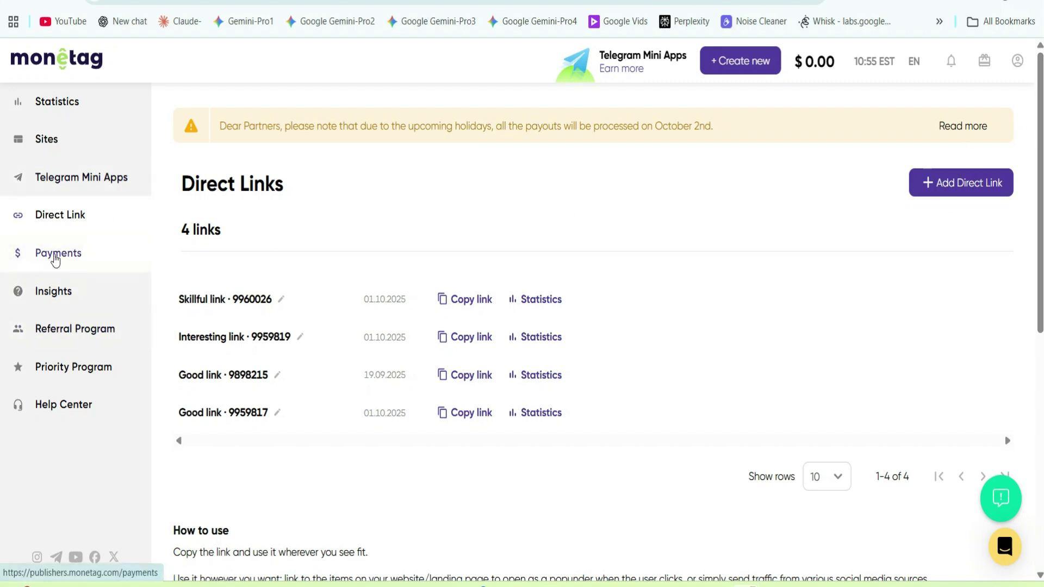
- Review the available payment methods with their minimum payouts and fees, from Cryptocurrencies and PayPal down to Revolut
click(67, 263)
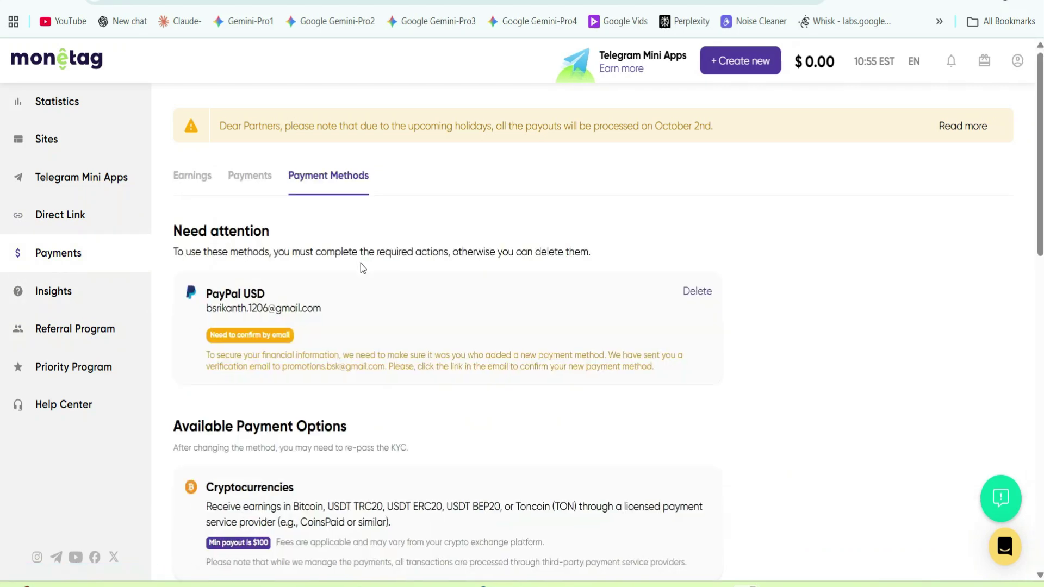
scroll(297, 385, down, 3)
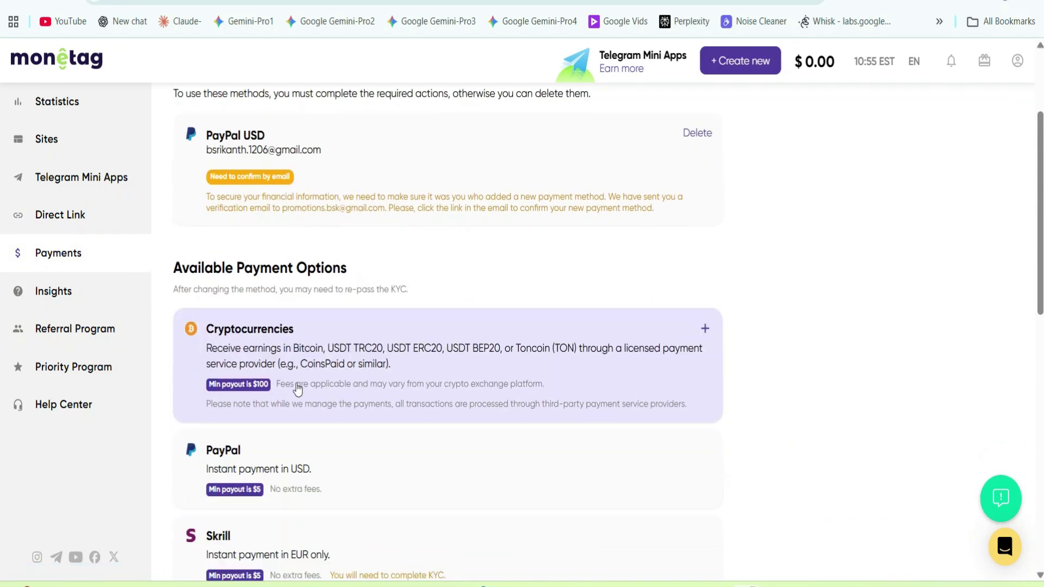
scroll(297, 388, down, 5)
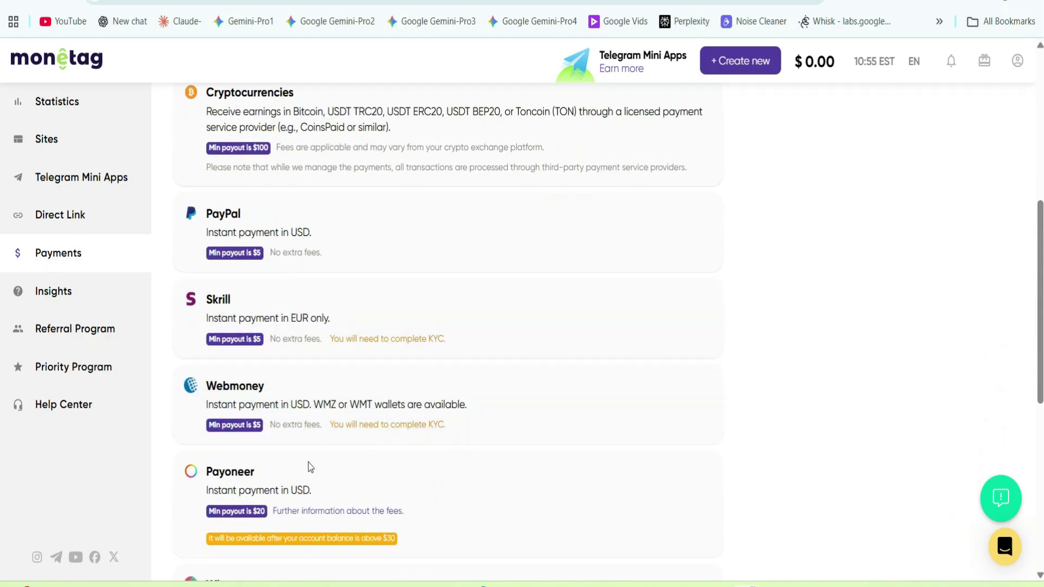
scroll(310, 466, down, 6)
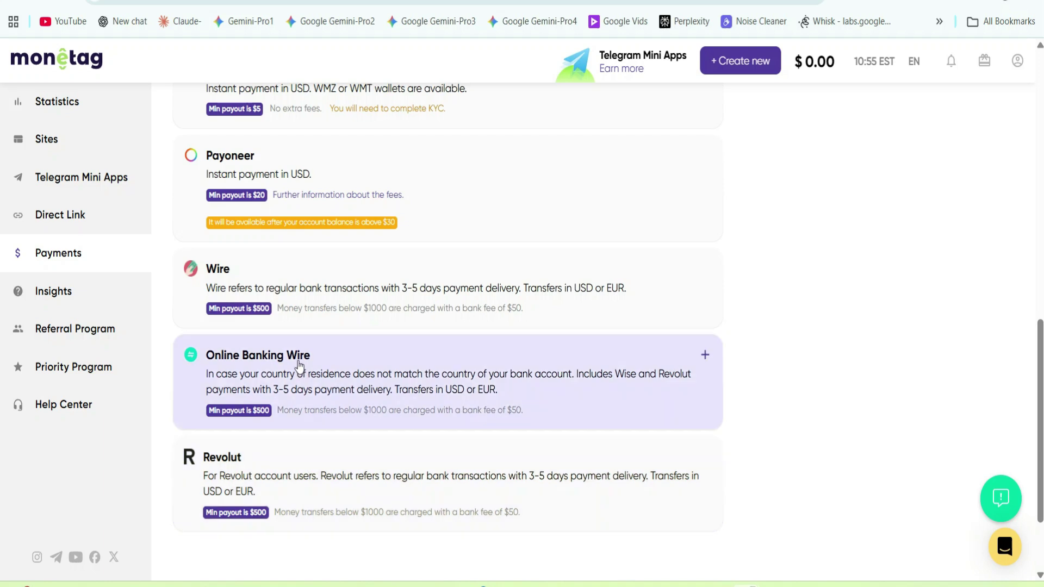
- Look through the Insights page's video instructions and guides on getting started and growing revenue
click(48, 296)
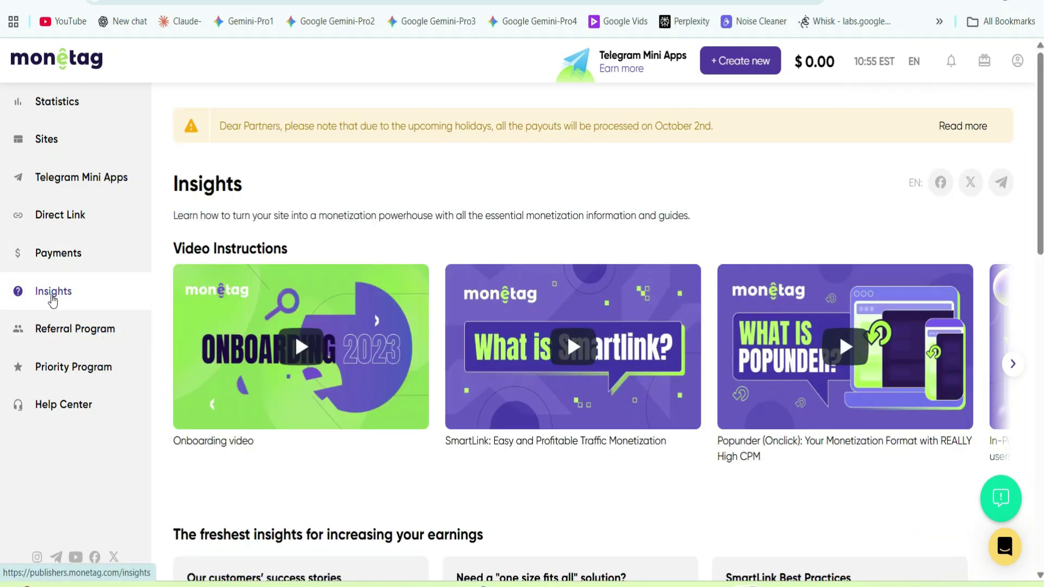
scroll(339, 344, down, 8)
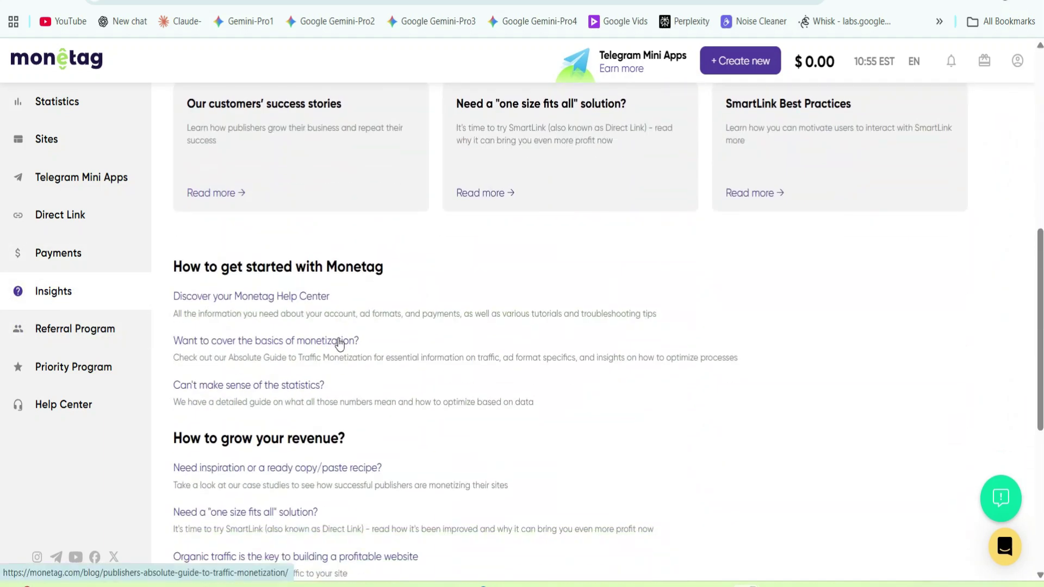
scroll(339, 344, up, 10)
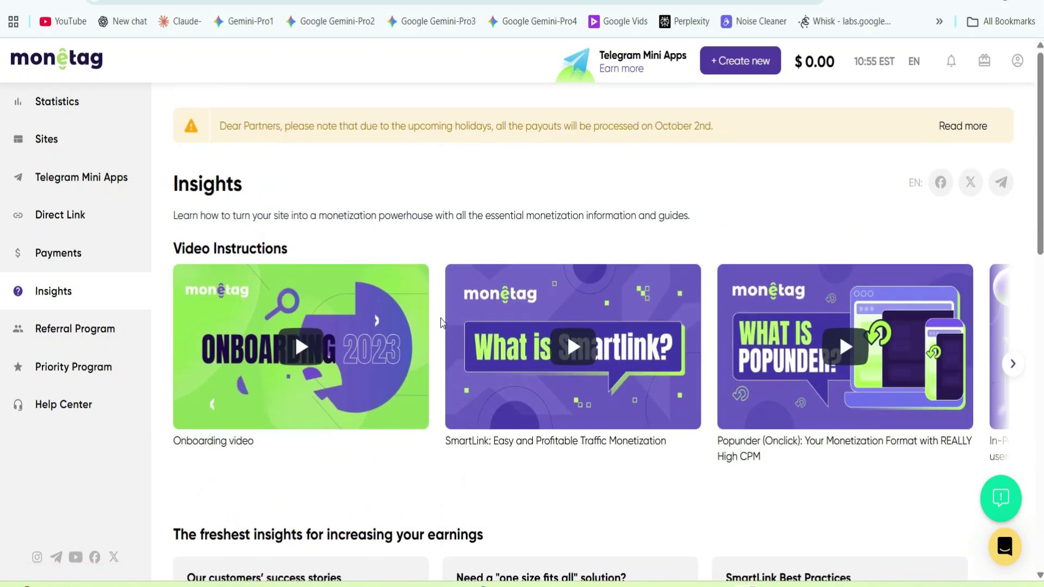
- Review the Referral Program's reward terms, and return to the Statistics page
click(70, 328)
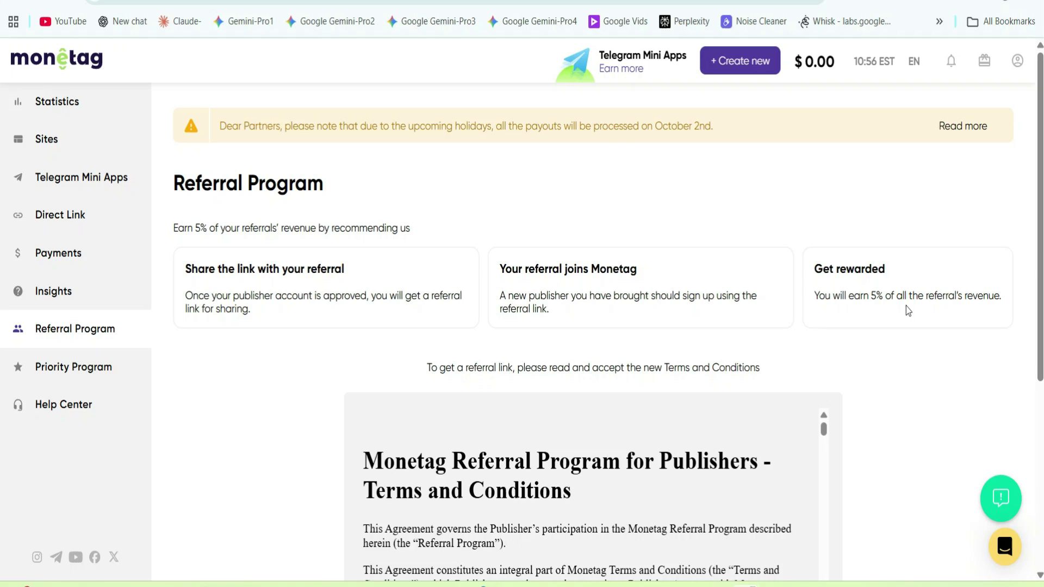
click(98, 63)
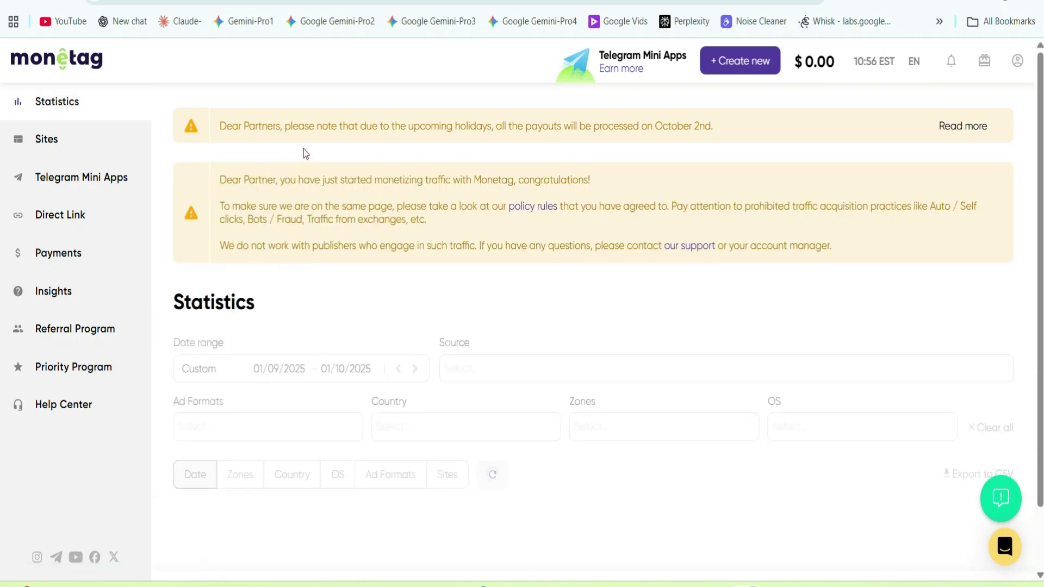